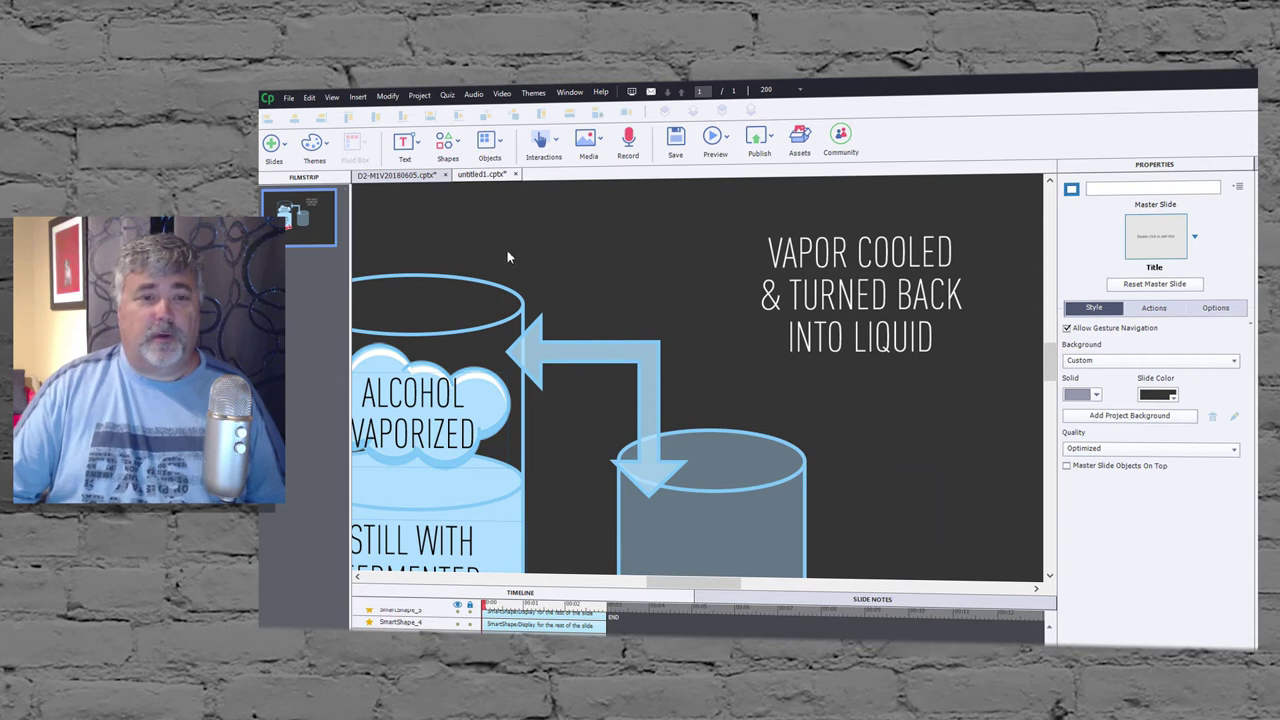
Browse the gallery of available smart shapes
{"action": "left_click", "coordinate": [460, 144]}
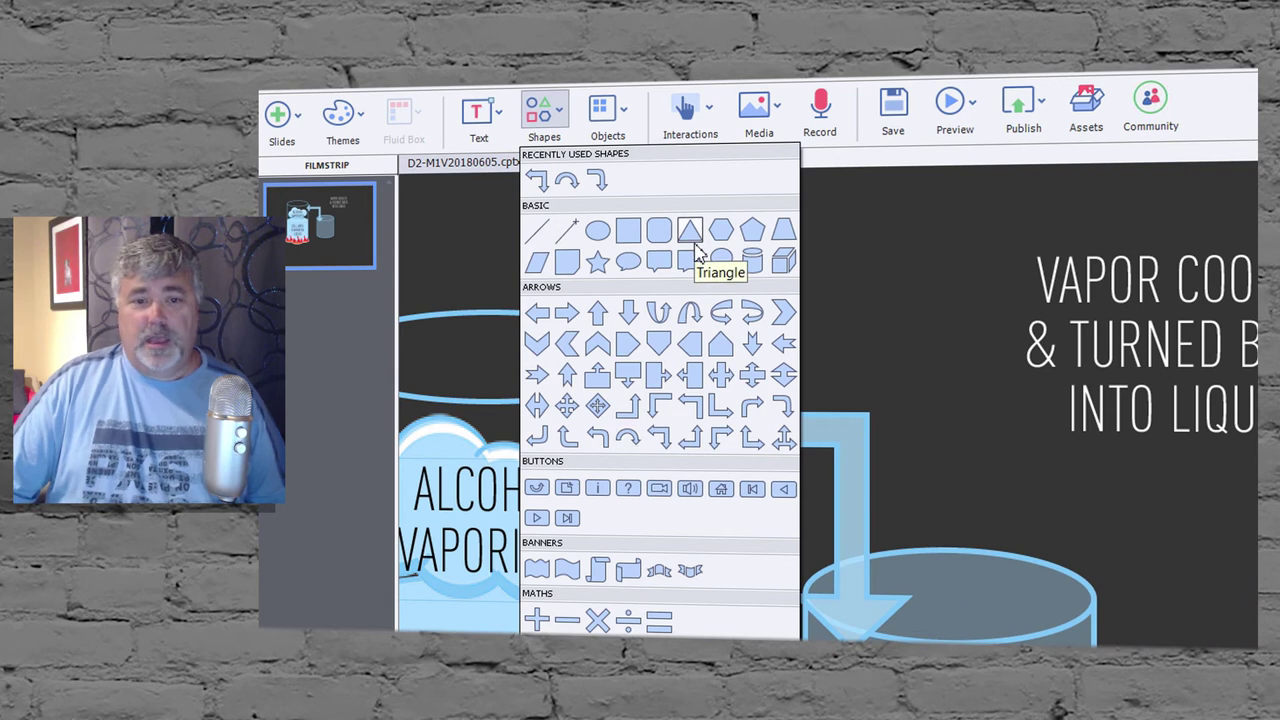
{"action": "left_click", "coordinate": [886, 430]}
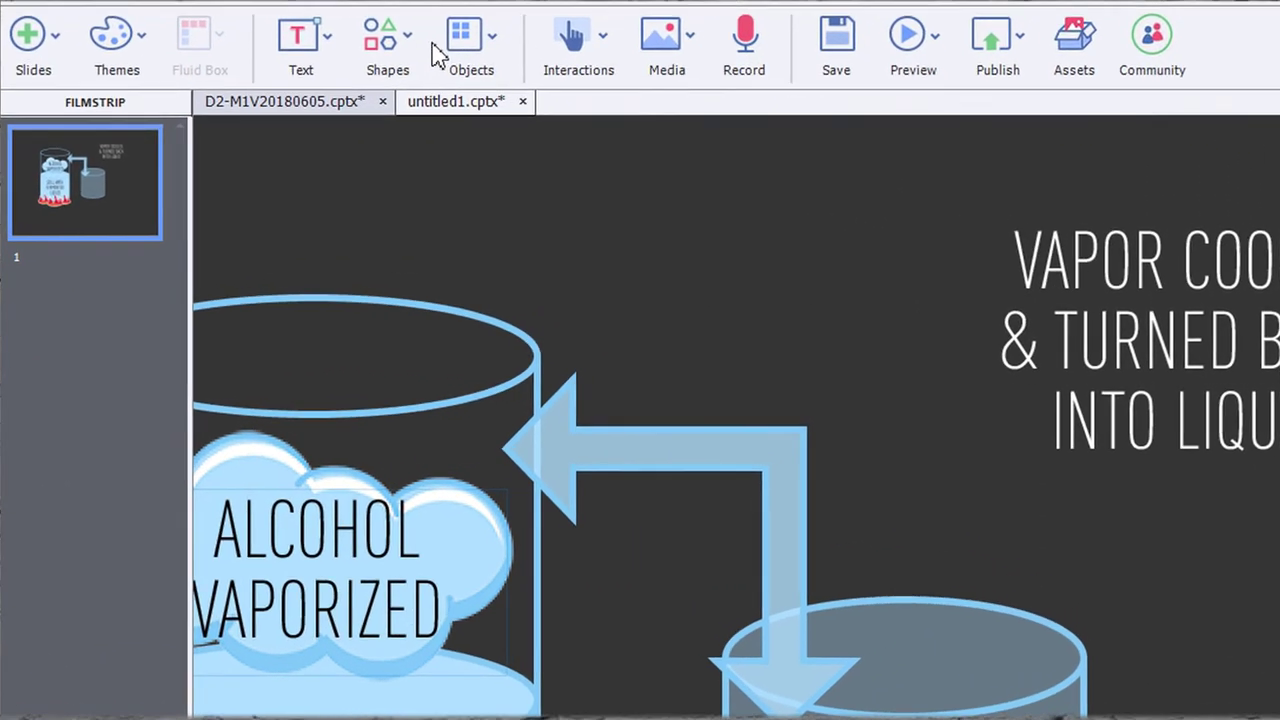
{"action": "left_click", "coordinate": [812, 443]}
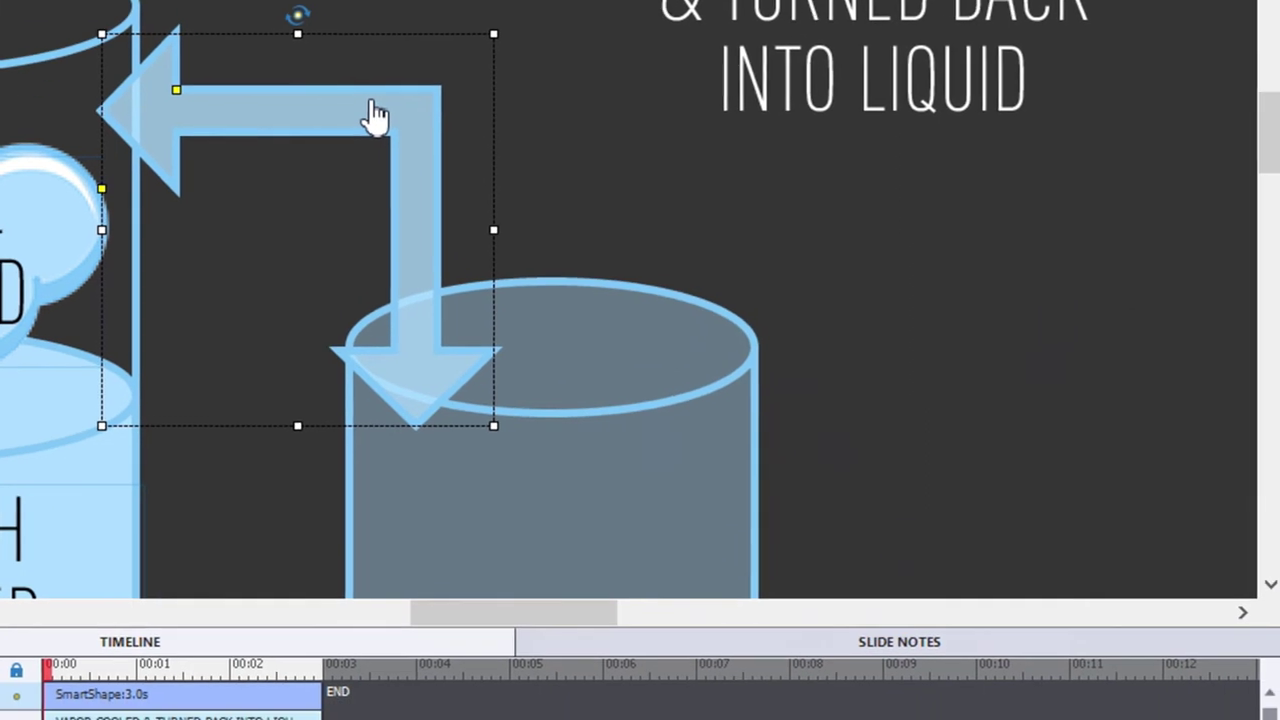
{"action": "right_click", "coordinate": [745, 450]}
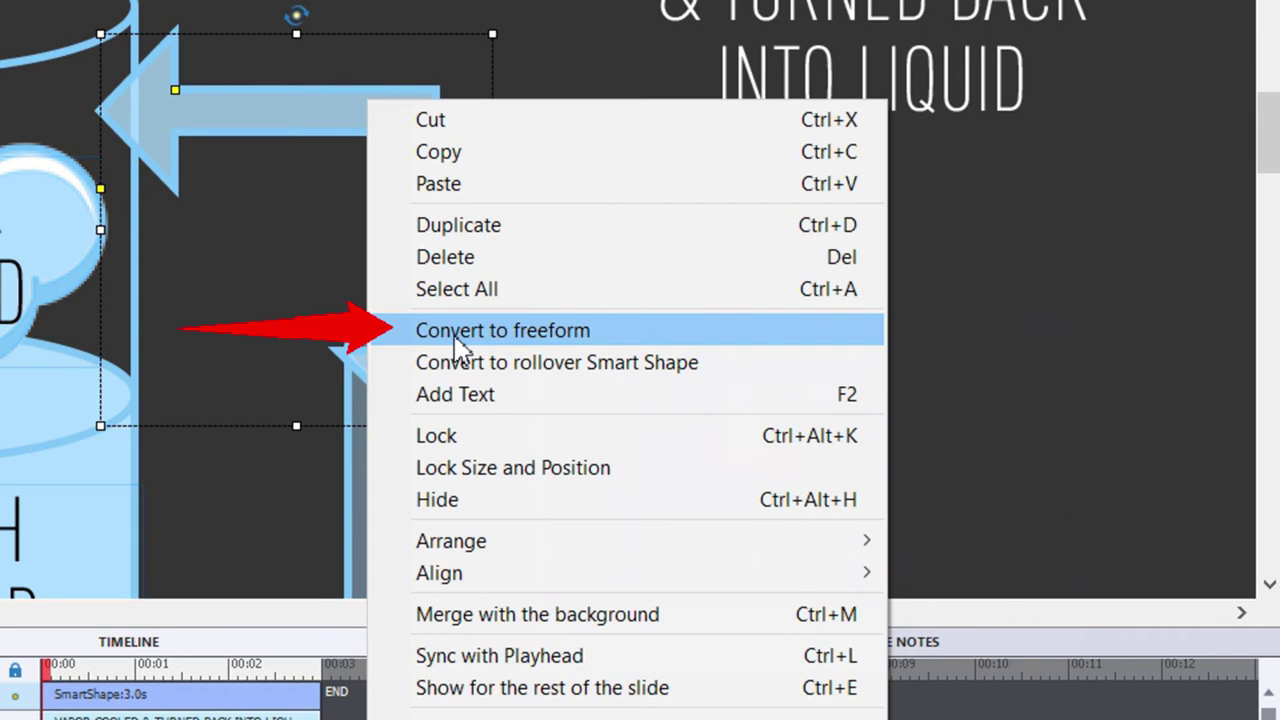
{"action": "left_click", "coordinate": [455, 338]}
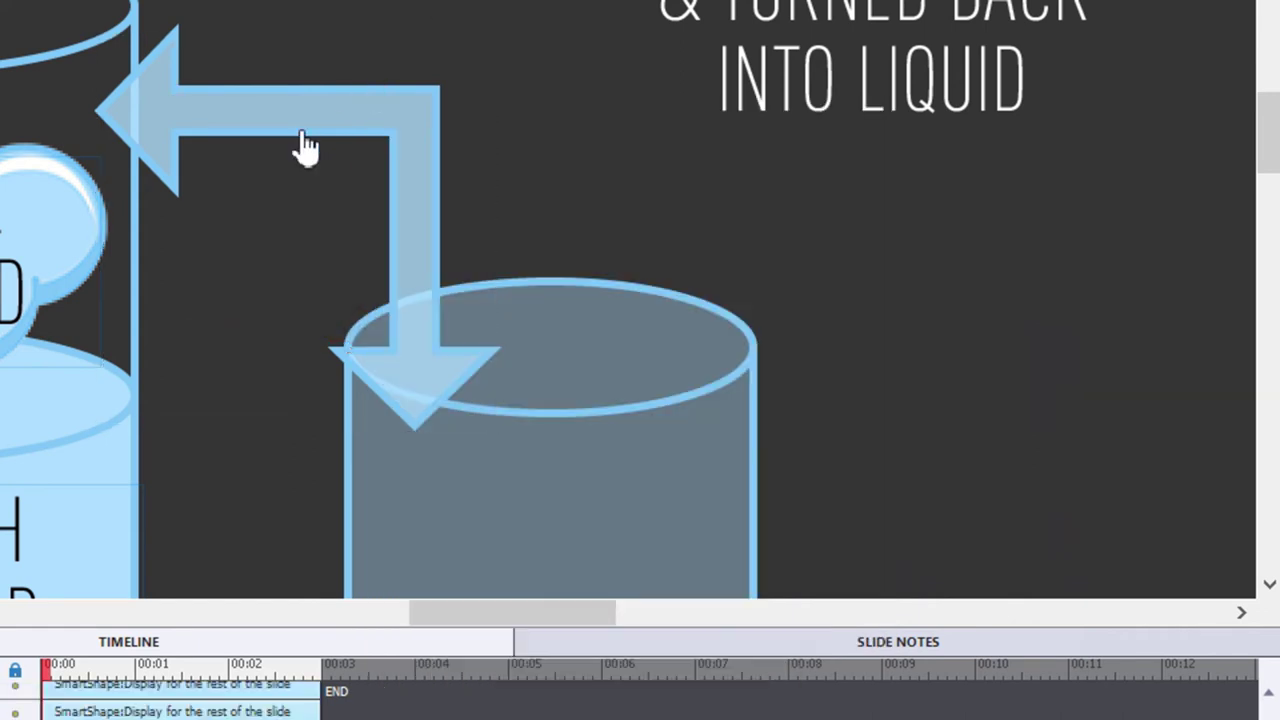
Shorten the heads of the double-headed bent arrow between the two tanks and fine-tune its shaft thickness
{"action": "left_click", "coordinate": [173, 95]}
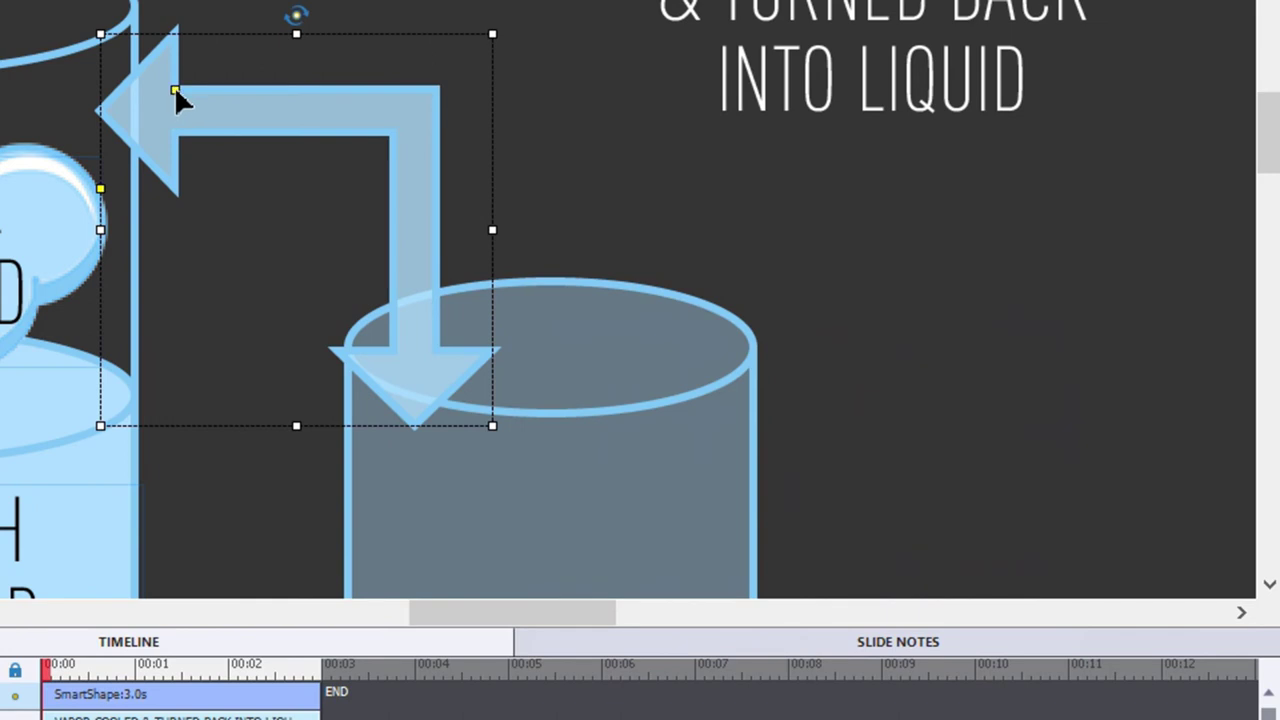
{"action": "mouse_move", "coordinate": [175, 95]}
{"action": "left_mouse_down"}
{"action": "mouse_move", "coordinate": [257, 100]}
{"action": "mouse_move", "coordinate": [163, 98]}
{"action": "left_mouse_up"}
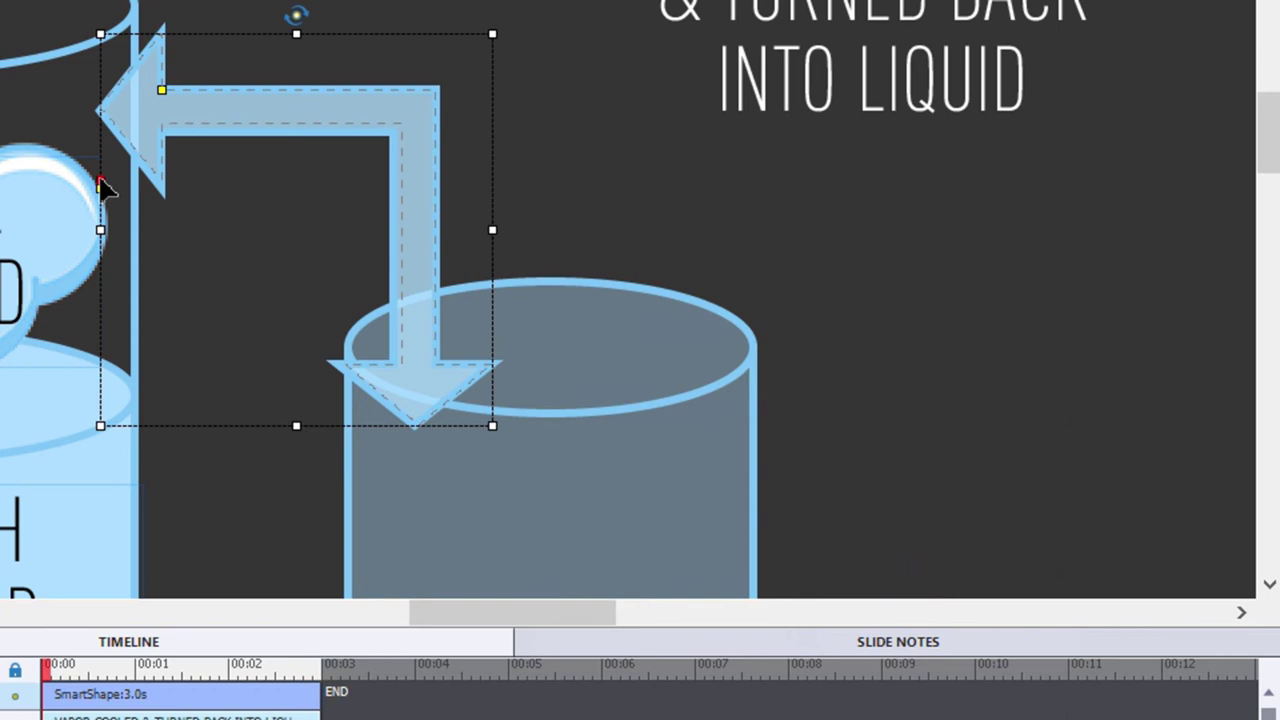
{"action": "left_click_drag", "start_coordinate": [103, 186], "coordinate": [100, 187]}
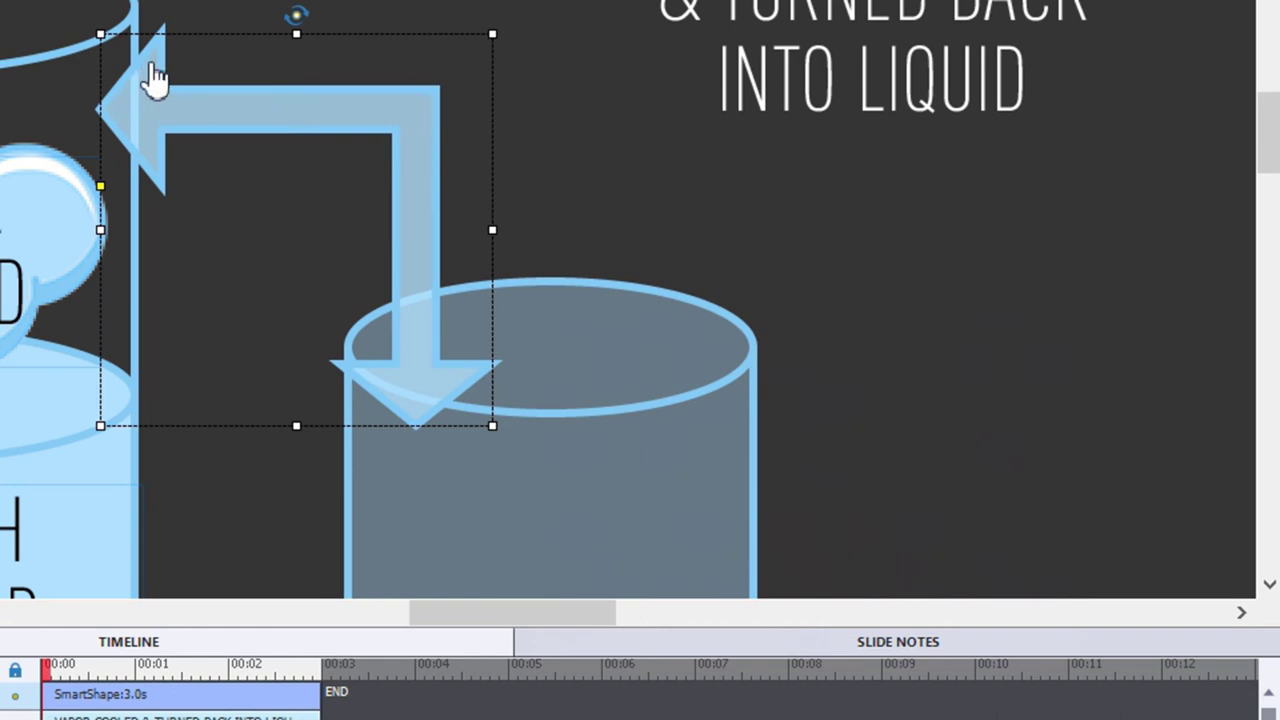
Convert the bent arrow to freeform and square off its left head by moving the head's points in line with the shaft end
{"action": "right_click", "coordinate": [321, 88]}
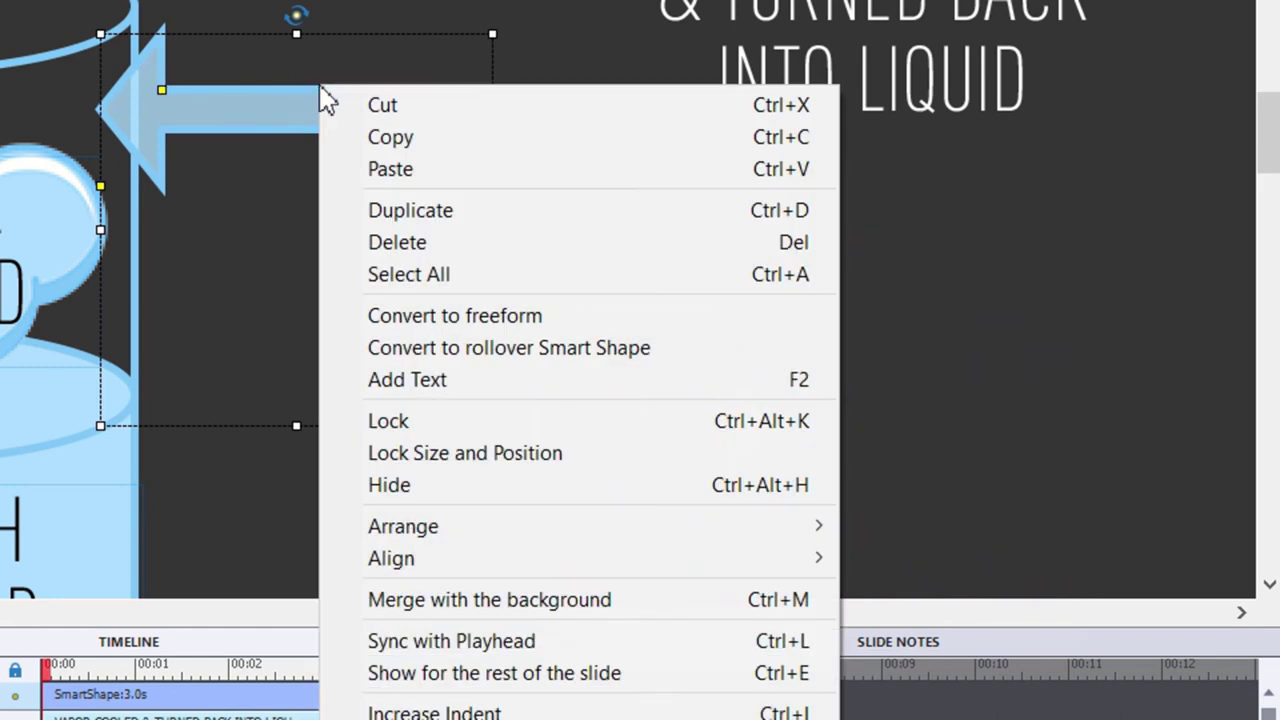
{"action": "left_click", "coordinate": [417, 322]}
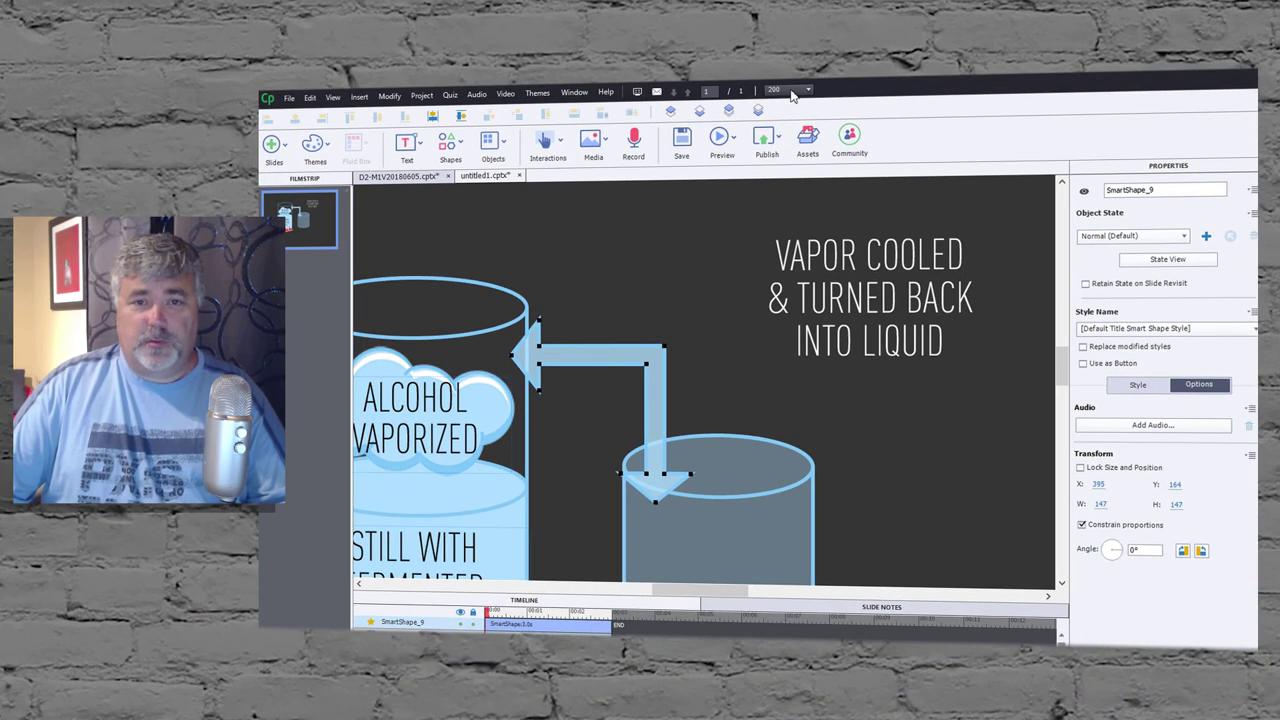
{"action": "left_click", "coordinate": [792, 92]}
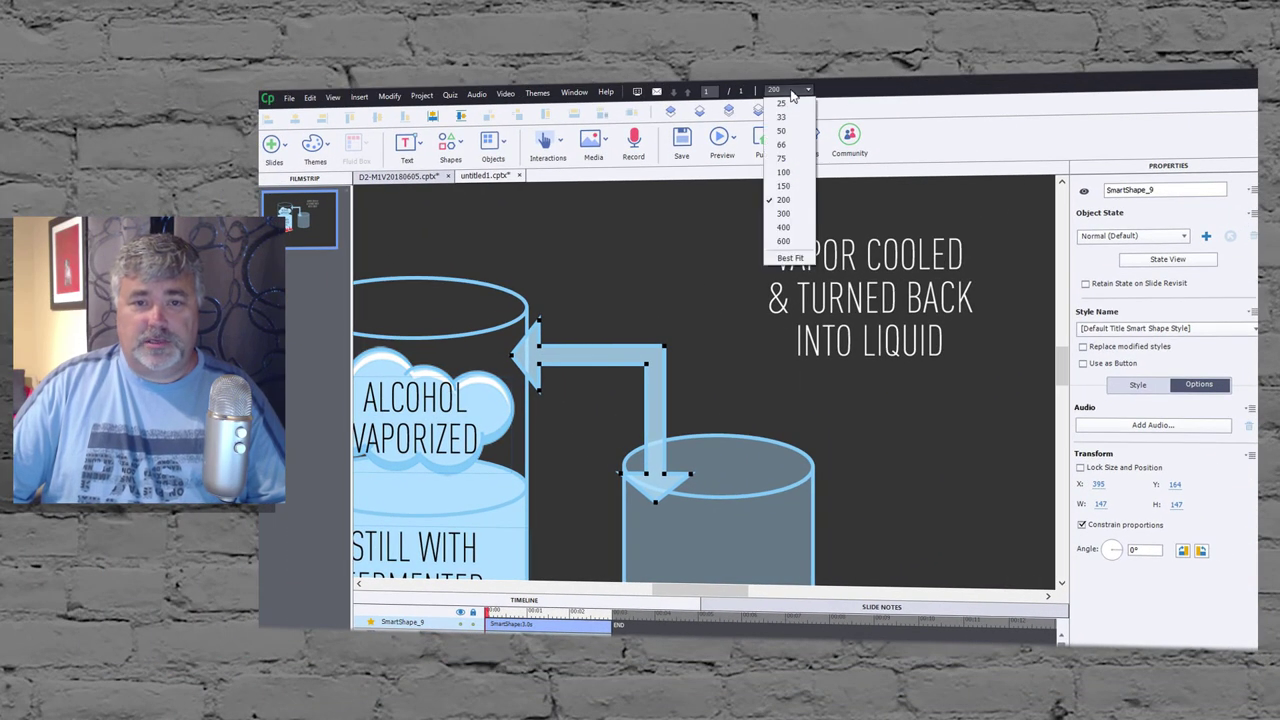
{"action": "left_click", "coordinate": [788, 242]}
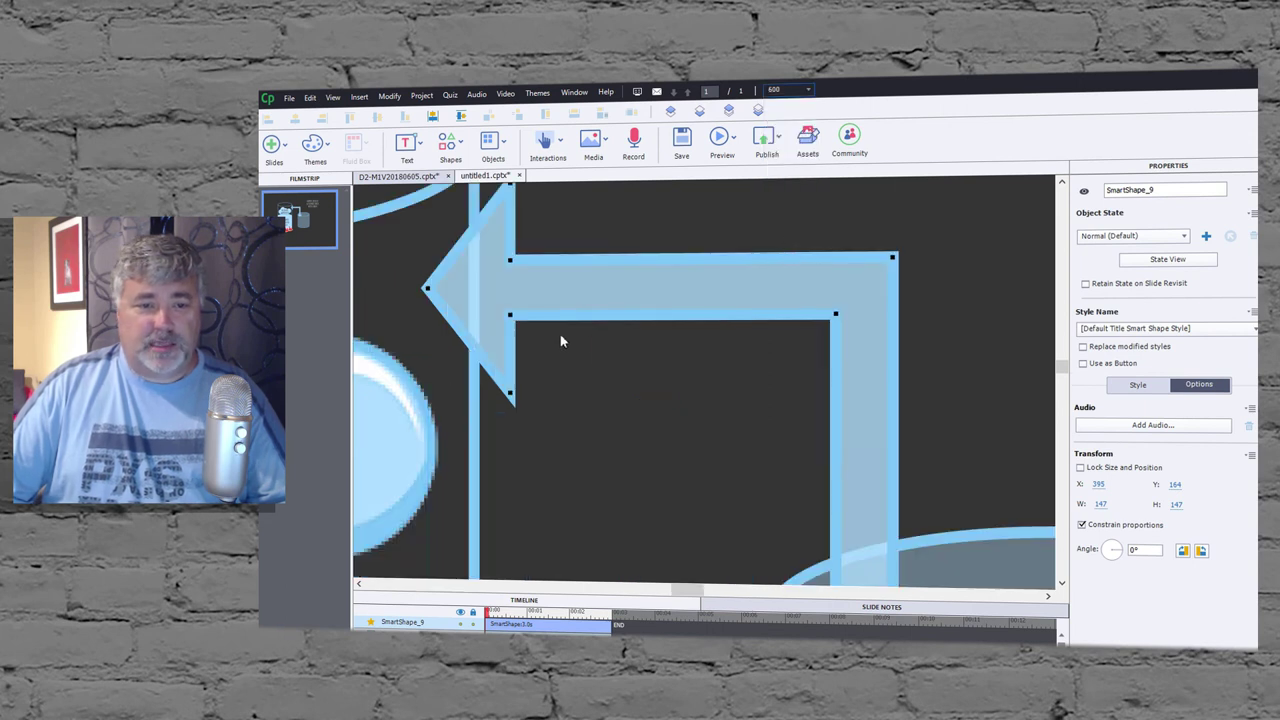
{"action": "scroll", "coordinate": [554, 347], "scroll_direction": "up", "scroll_amount": 1}
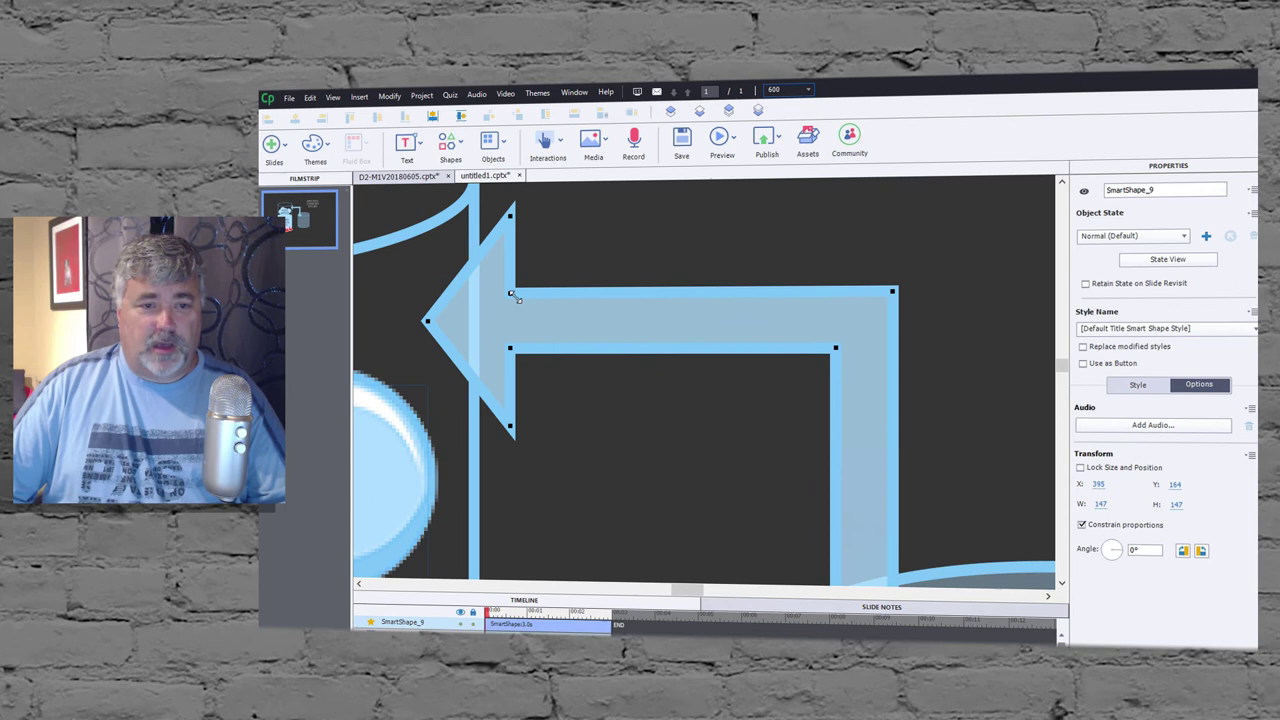
{"action": "right_click", "coordinate": [509, 216]}
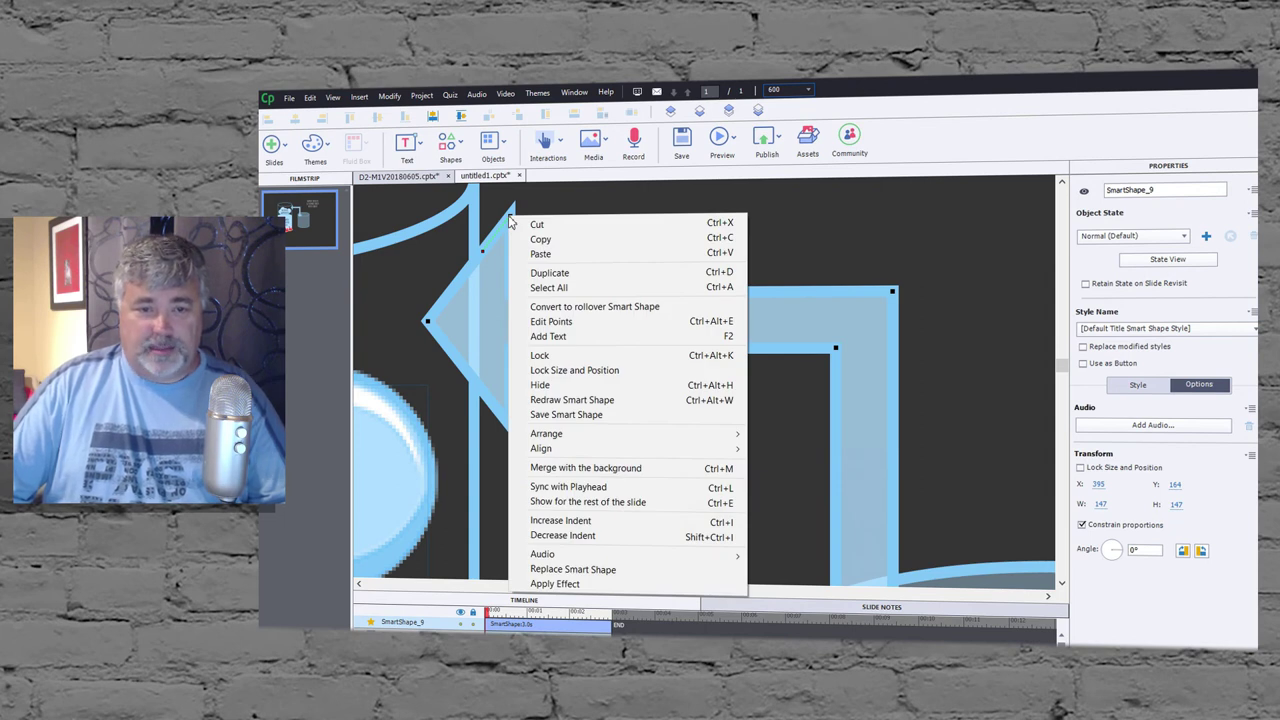
{"action": "left_click", "coordinate": [528, 321]}
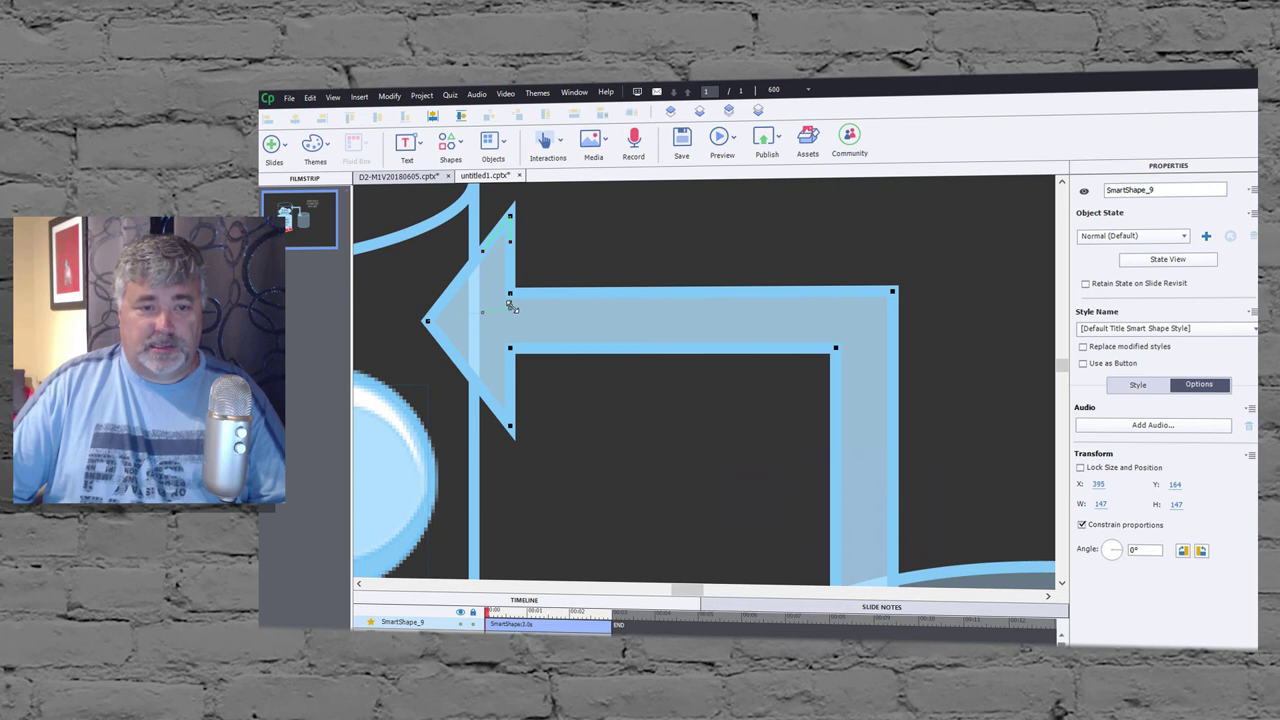
{"action": "left_click_drag", "start_coordinate": [510, 302], "coordinate": [510, 298]}
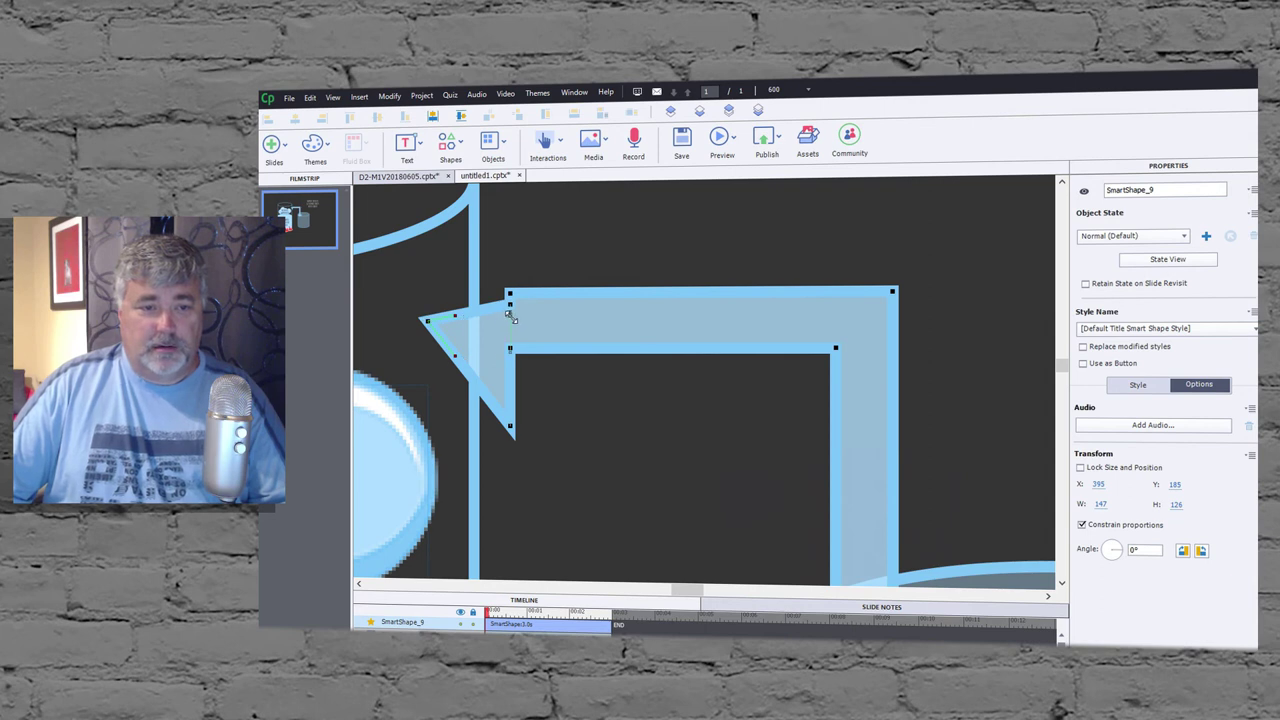
{"action": "left_click_drag", "start_coordinate": [509, 316], "coordinate": [510, 317]}
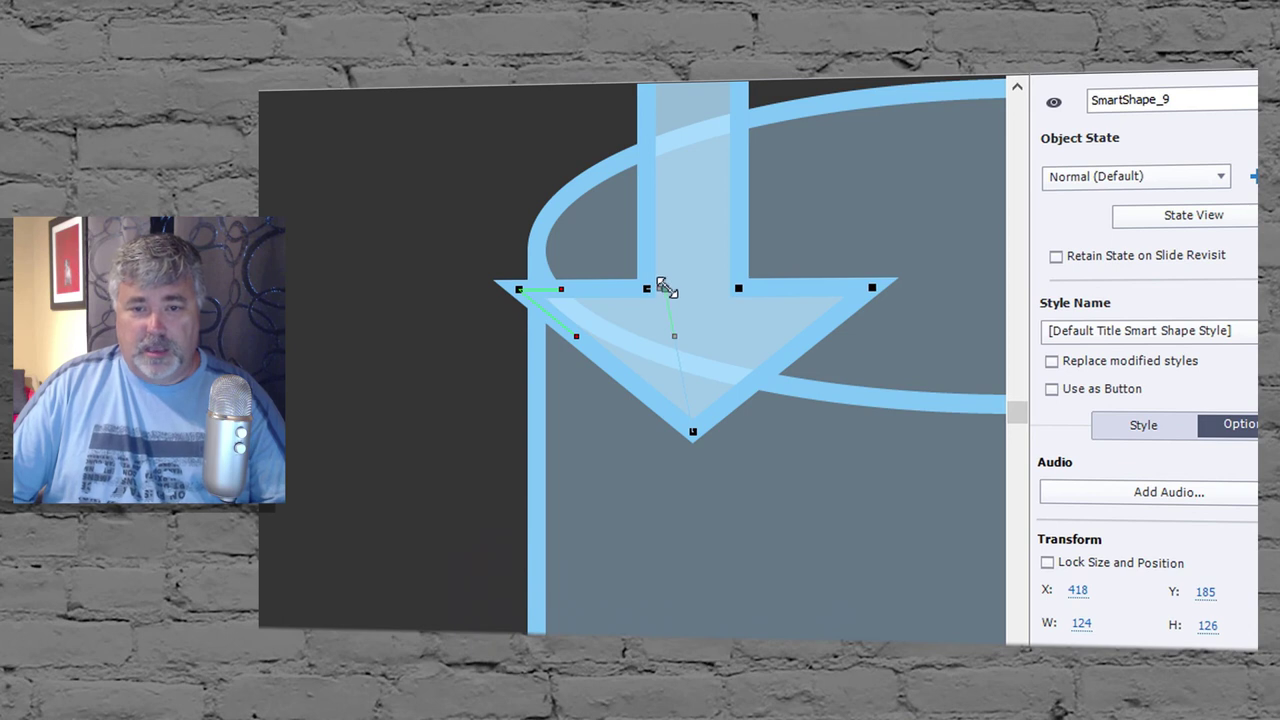
Square off the bent arrow's lower head by moving its points in line with the shaft end, and finish point editing
{"action": "left_click_drag", "start_coordinate": [666, 289], "coordinate": [662, 288]}
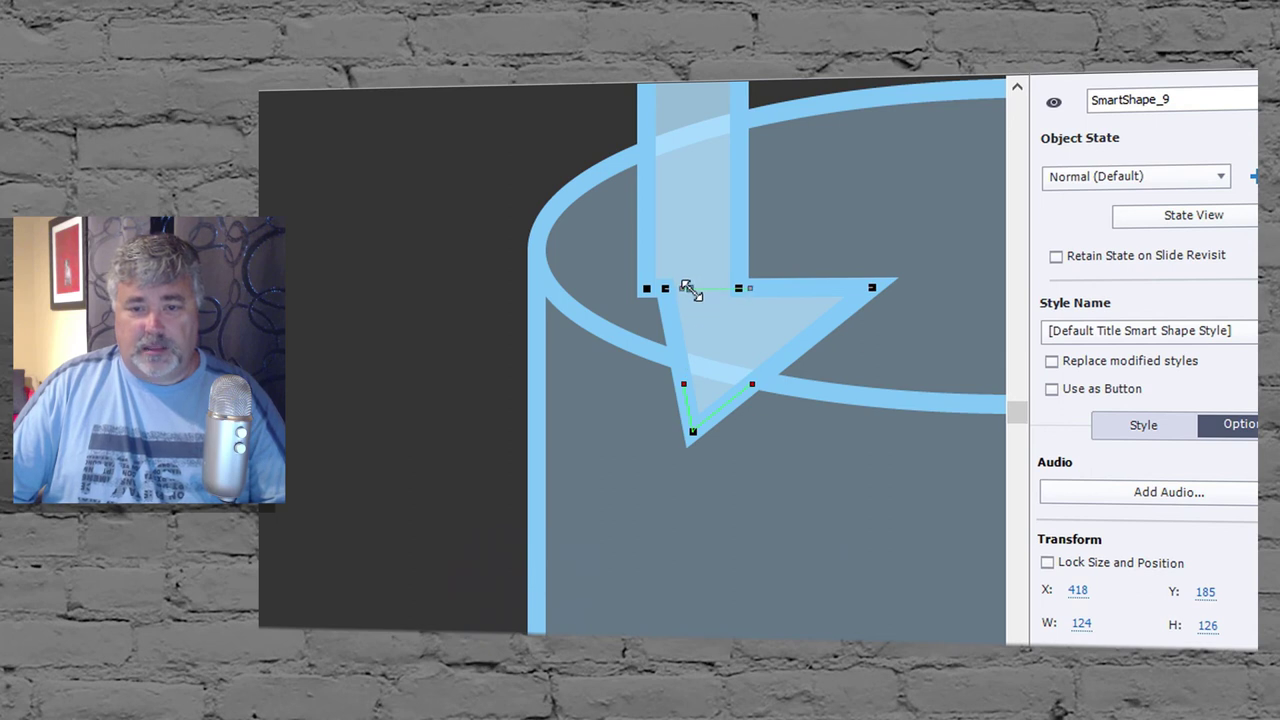
{"action": "key", "text": "ctrl+z"}
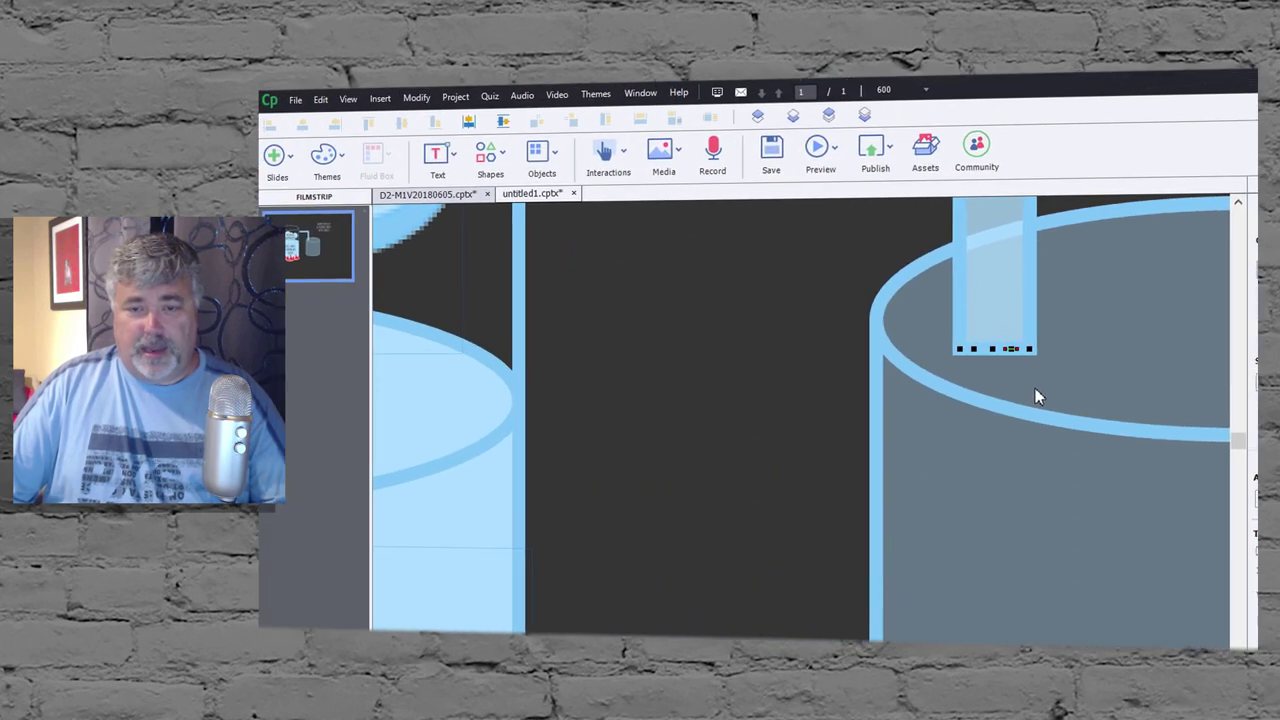
{"action": "left_click", "coordinate": [903, 90]}
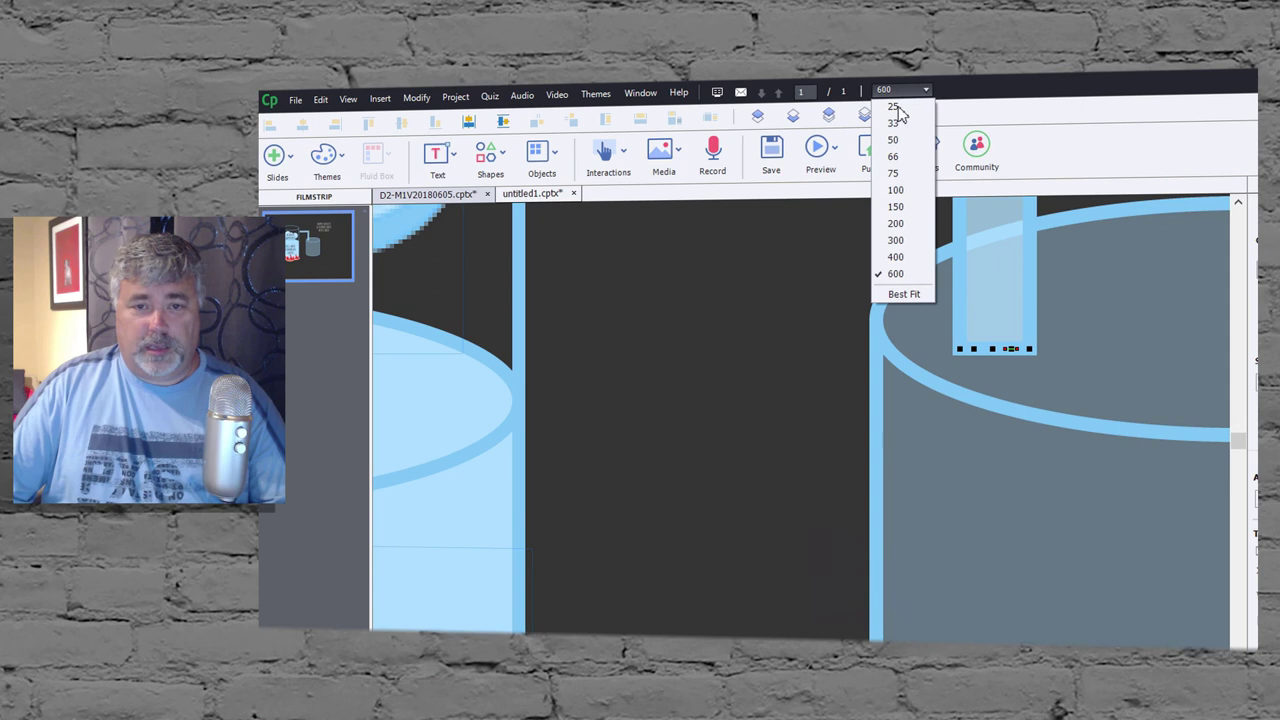
{"action": "left_click", "coordinate": [900, 241]}
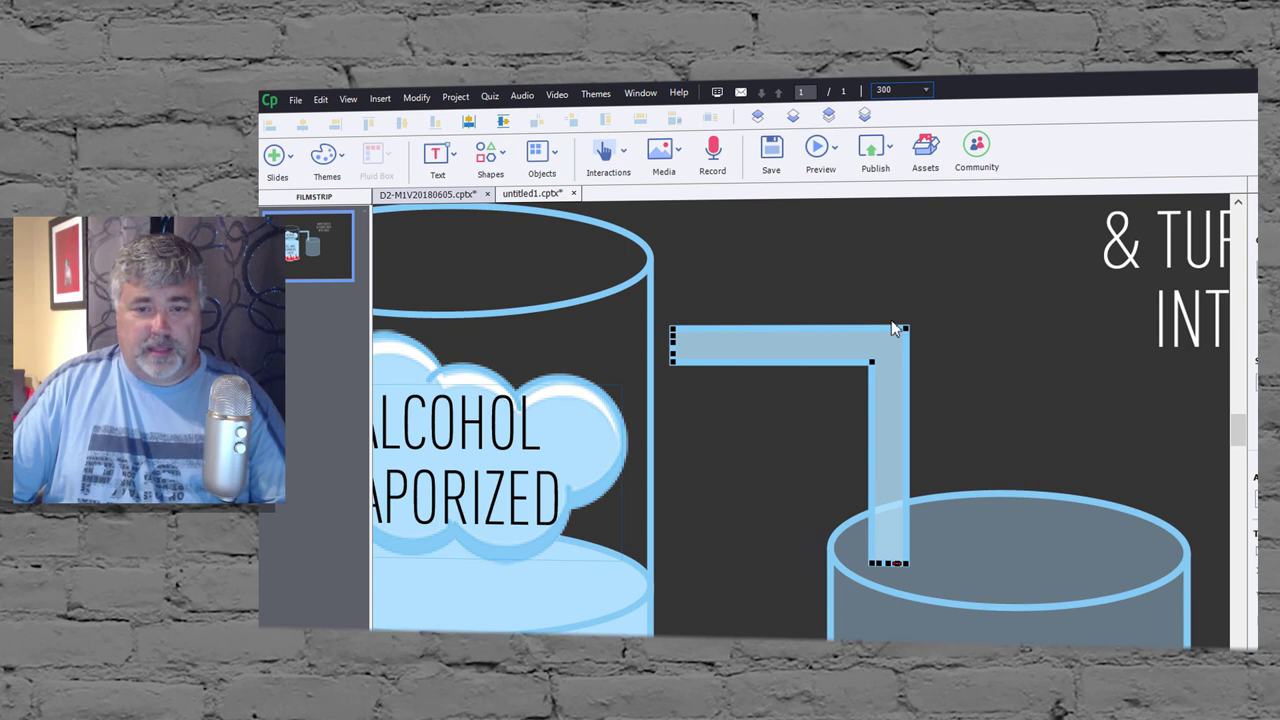
{"action": "key", "text": "Escape"}
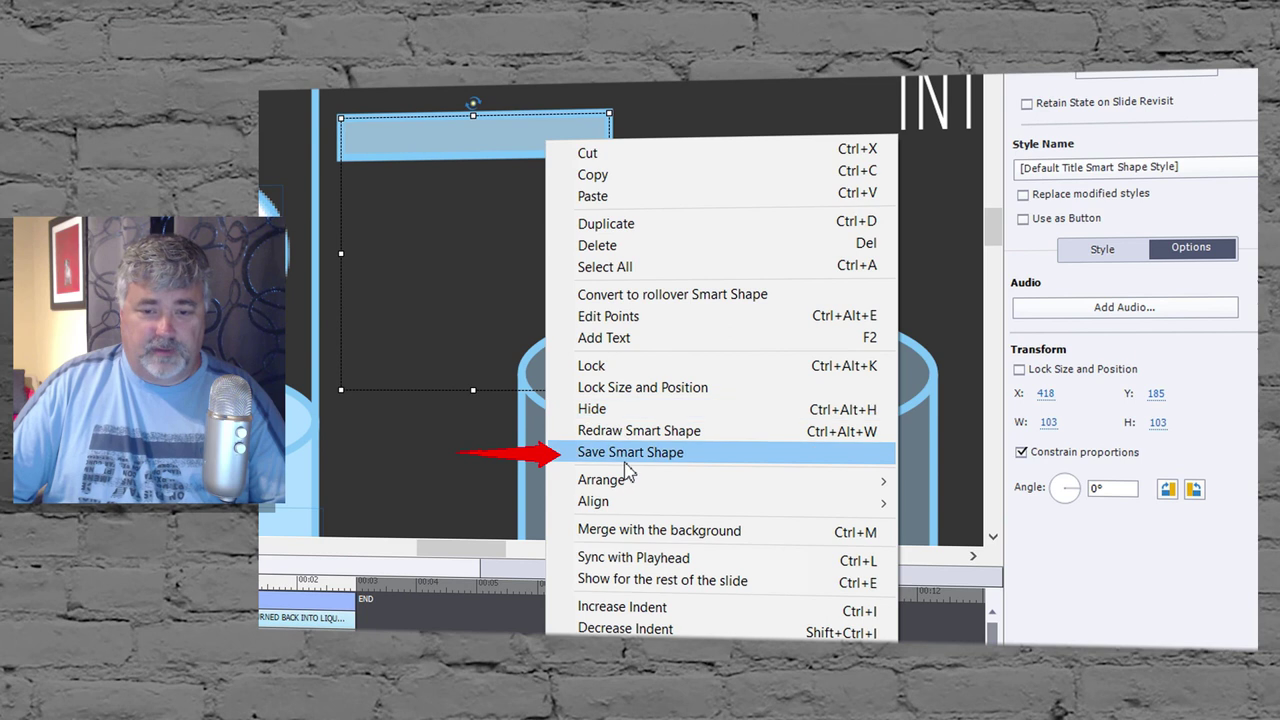
Save the edited pipe shape as a reusable smart shape named "Upper Right Corner"
{"action": "left_click", "coordinate": [626, 458]}
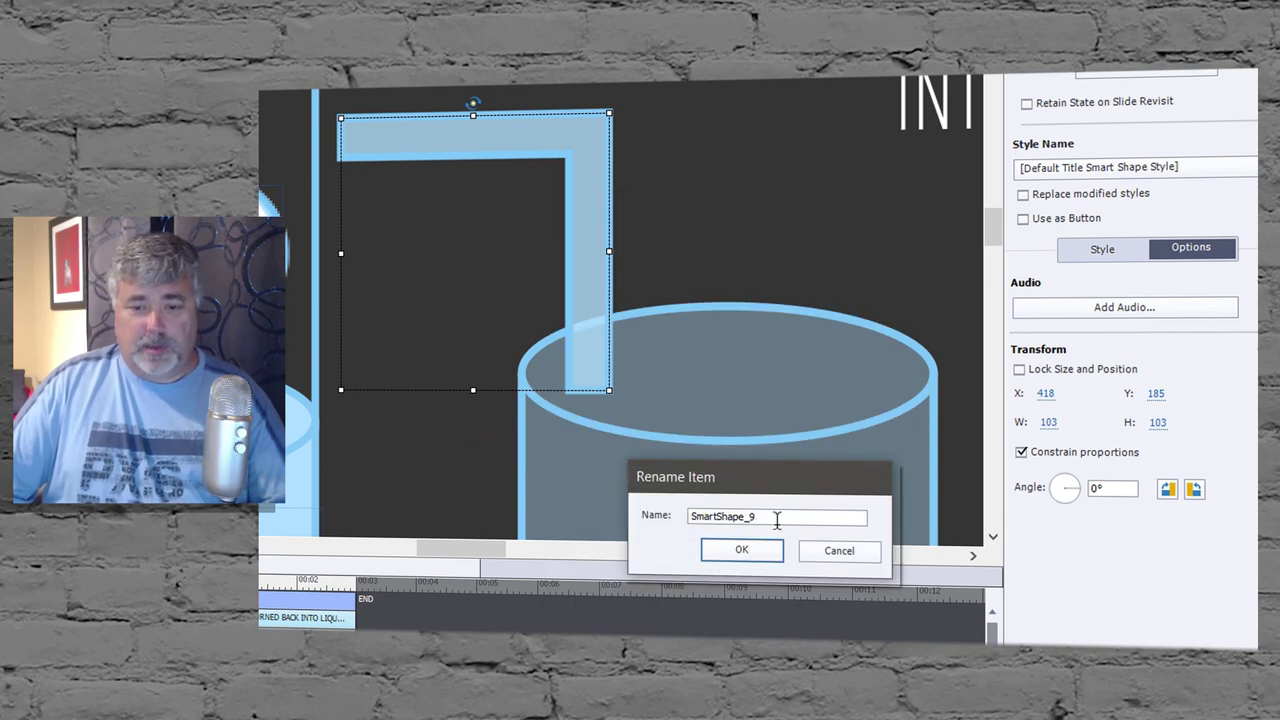
{"action": "left_click_drag", "start_coordinate": [774, 516], "coordinate": [660, 515]}
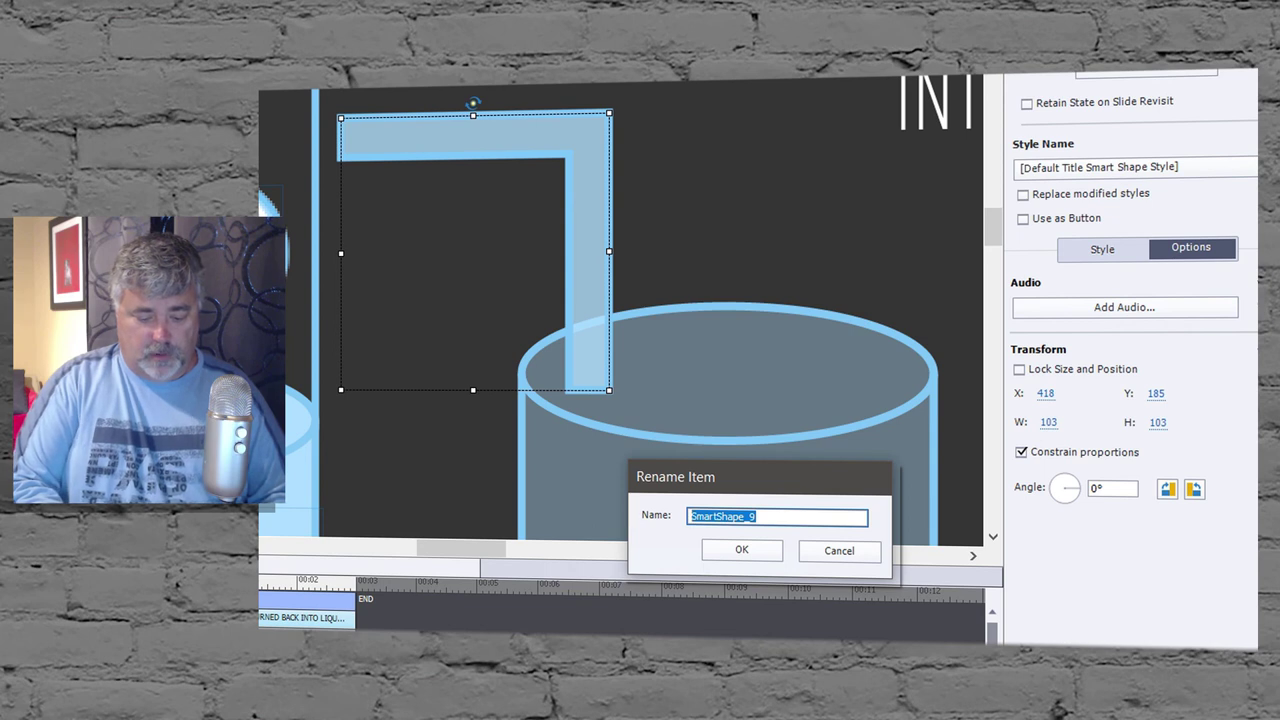
{"action": "type", "text": "Upper"}
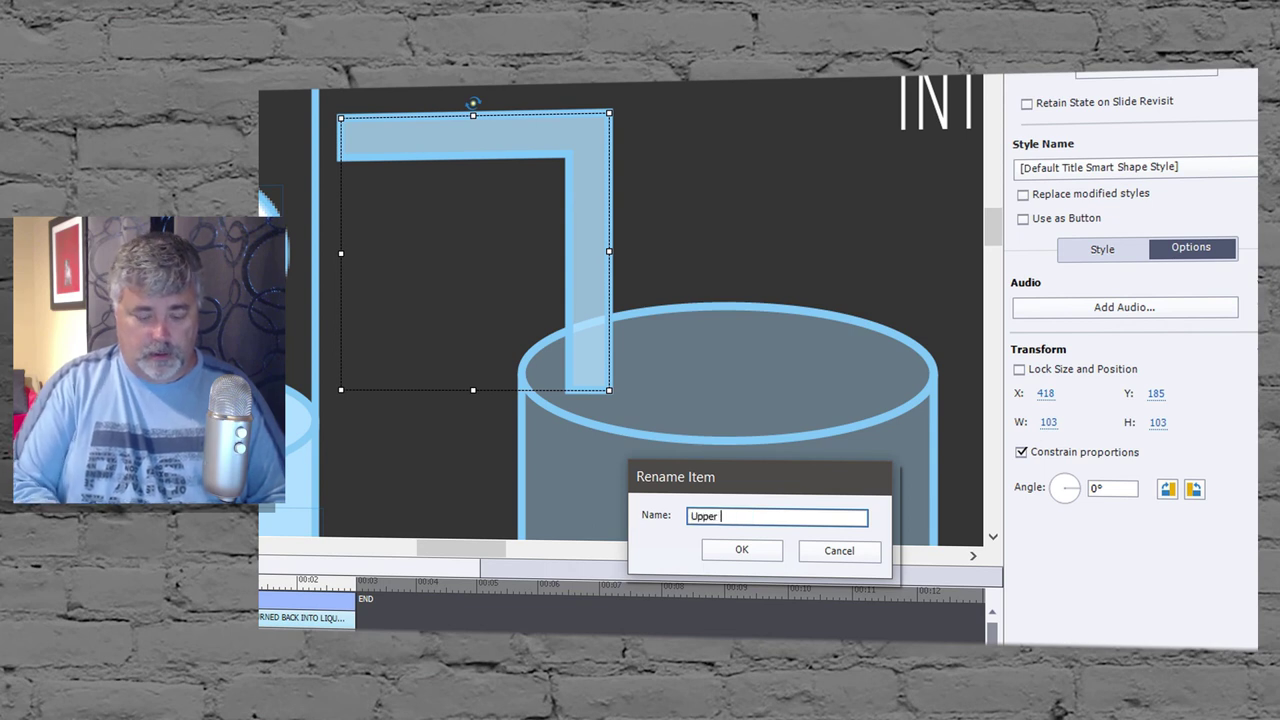
{"action": "type", "text": " Right C"}
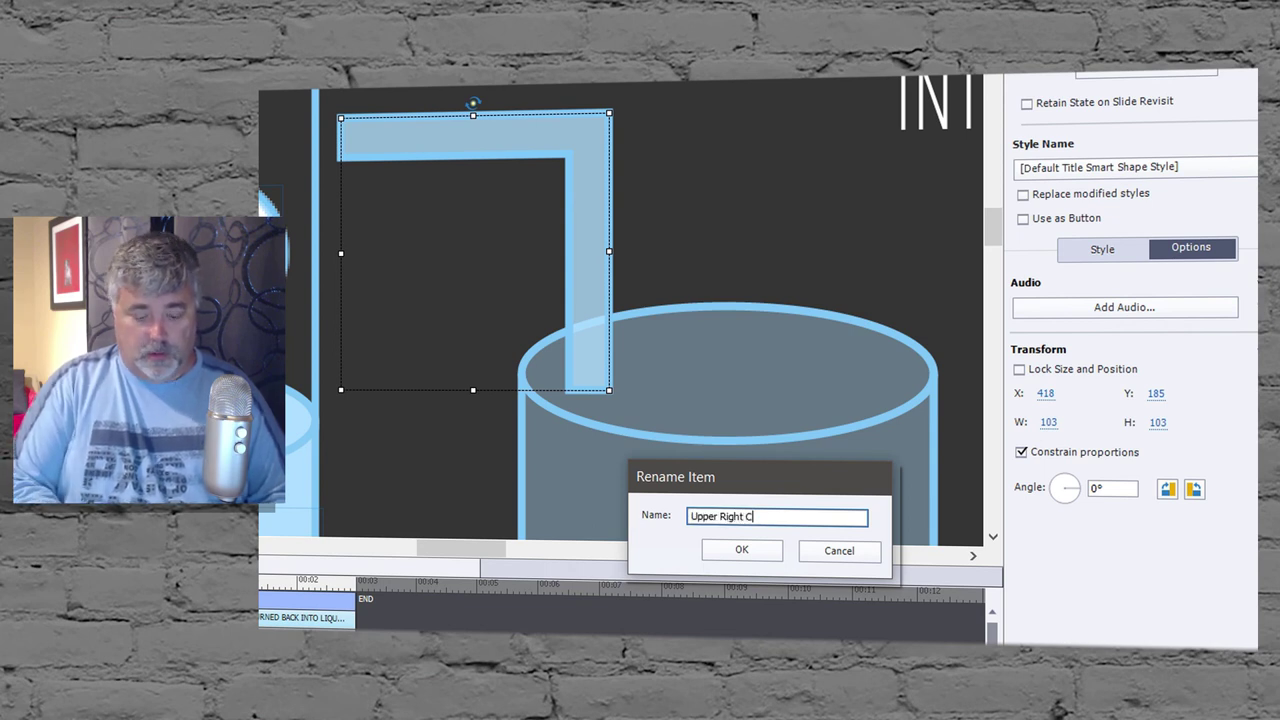
{"action": "type", "text": "orner"}
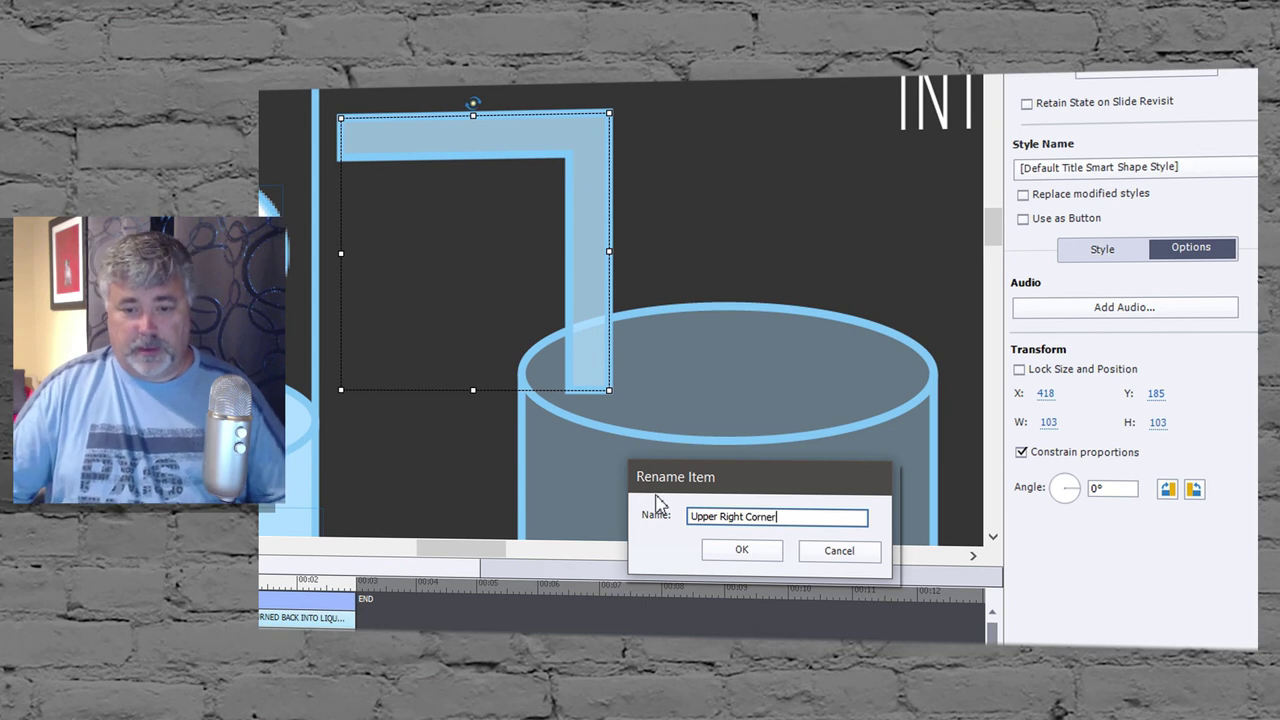
{"action": "left_click", "coordinate": [741, 550]}
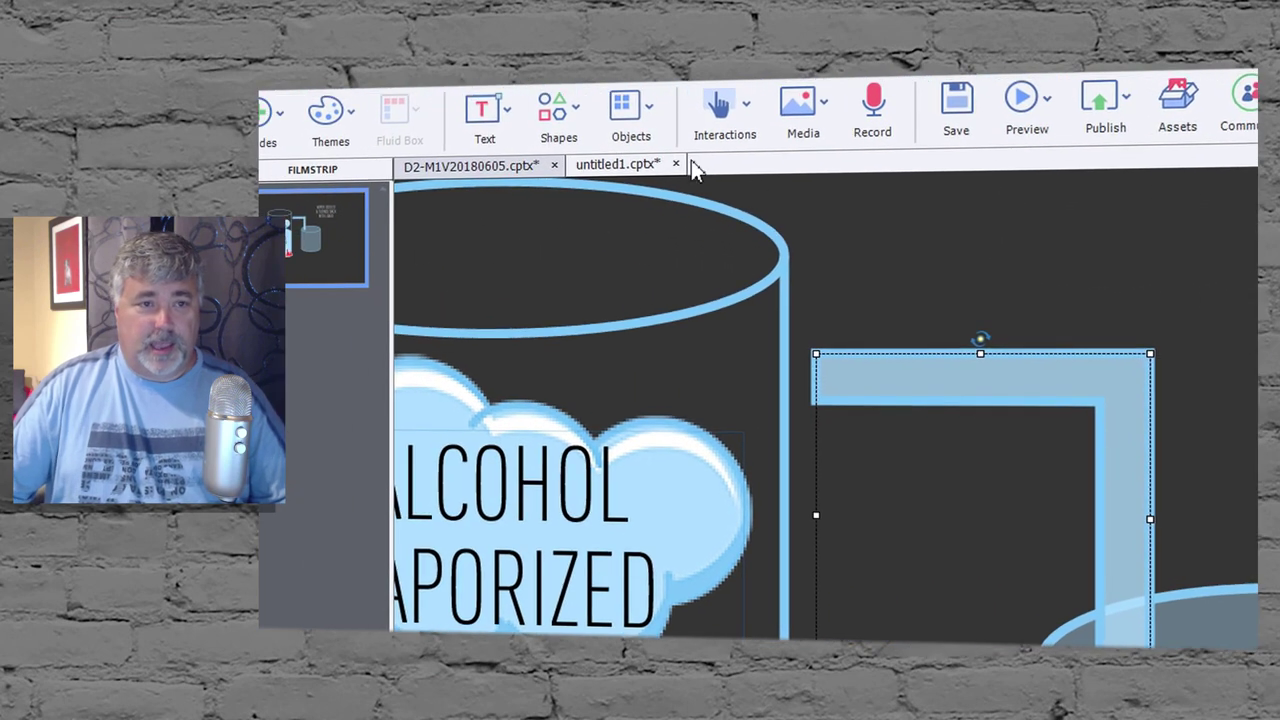
Draw a copy of the saved corner shape, about 55 px wide, in the empty area right of the pipe
{"action": "left_click", "coordinate": [548, 112]}
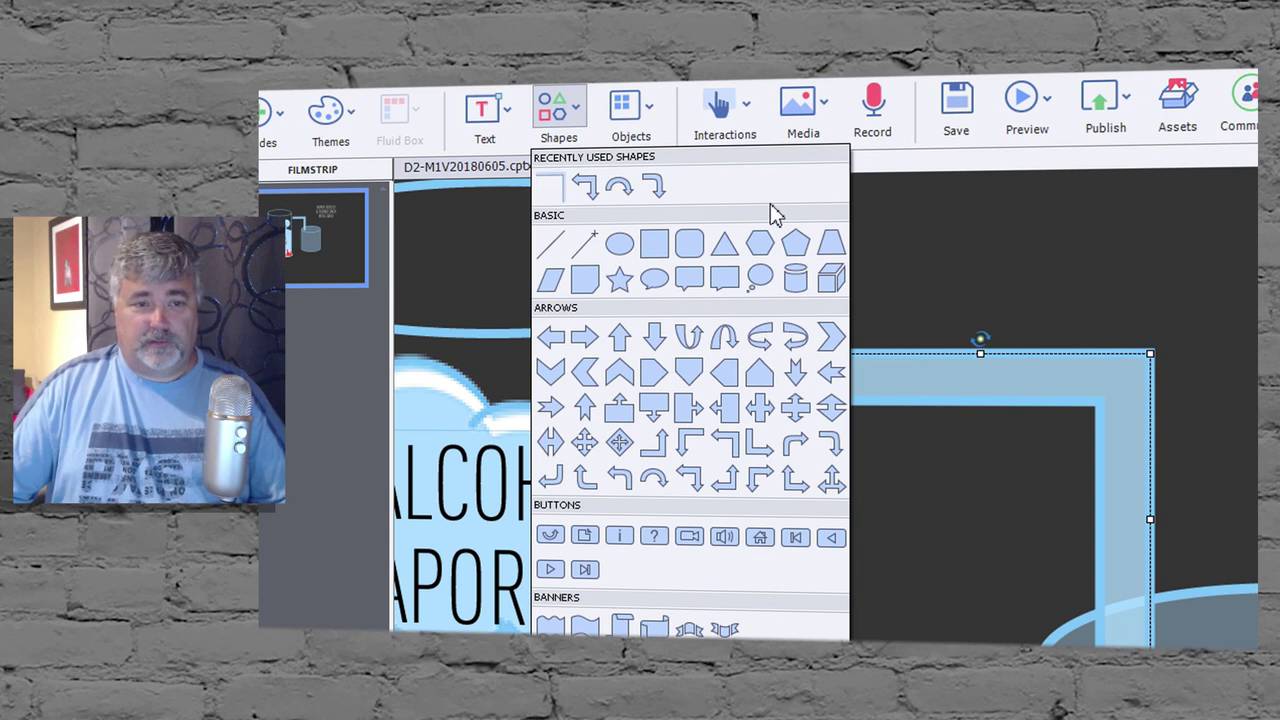
{"action": "left_click", "coordinate": [985, 315]}
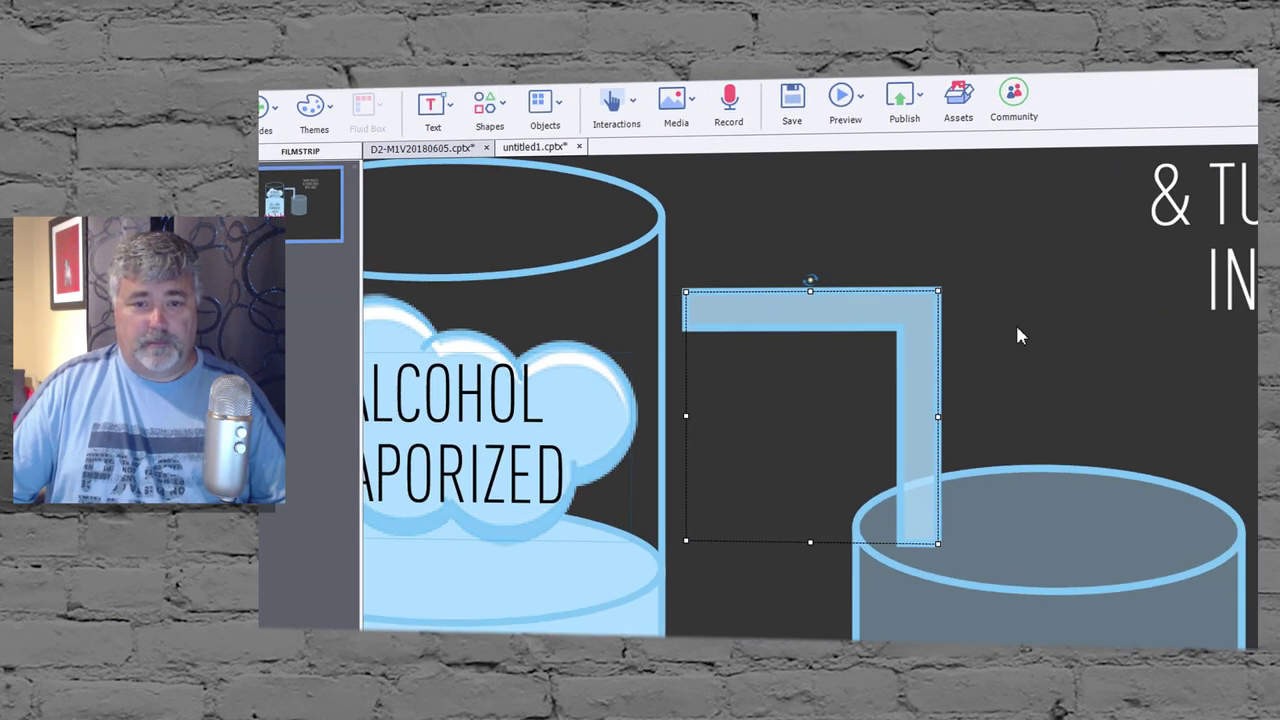
{"action": "left_click", "coordinate": [463, 105]}
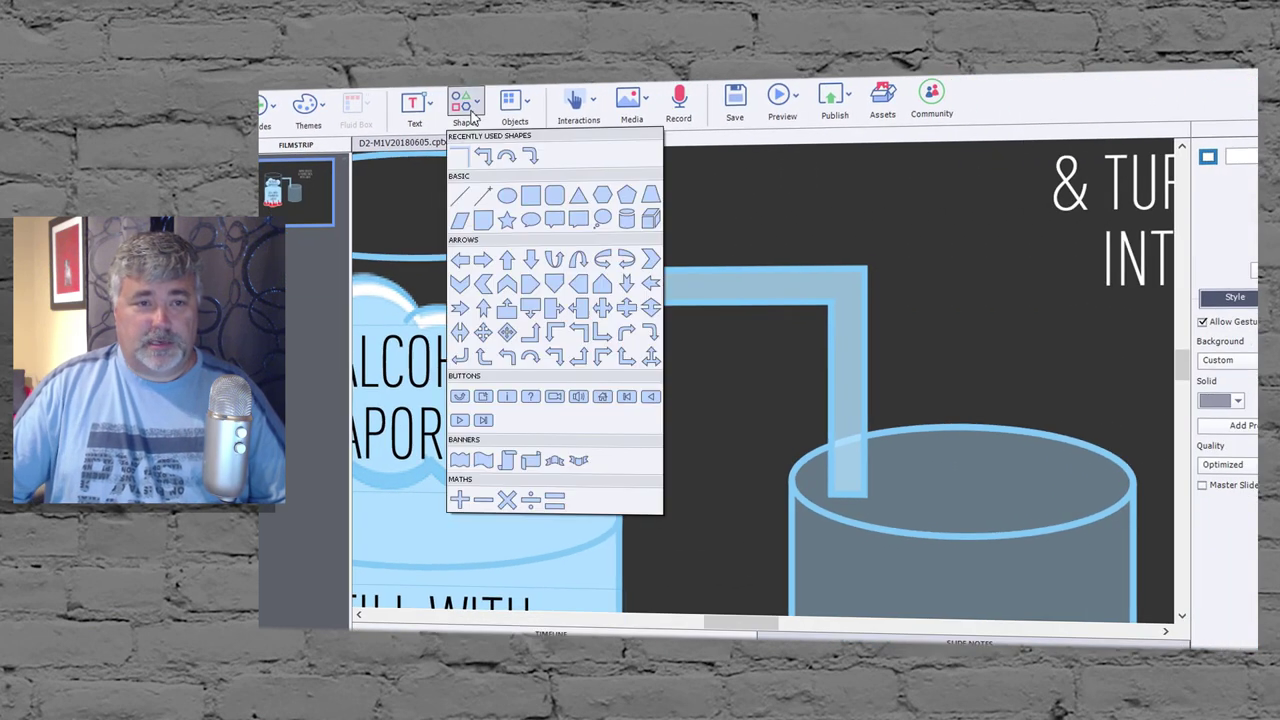
{"action": "left_click", "coordinate": [470, 162]}
{"action": "left_click_drag", "start_coordinate": [940, 257], "coordinate": [1062, 410]}
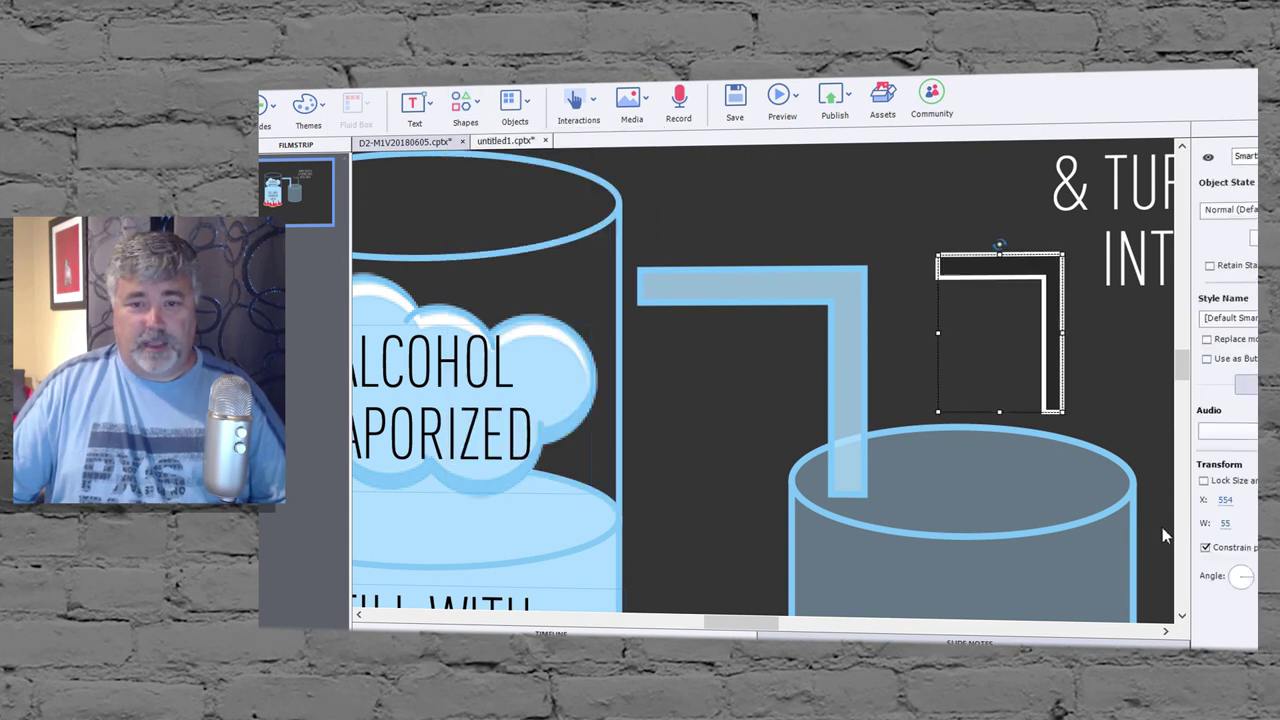